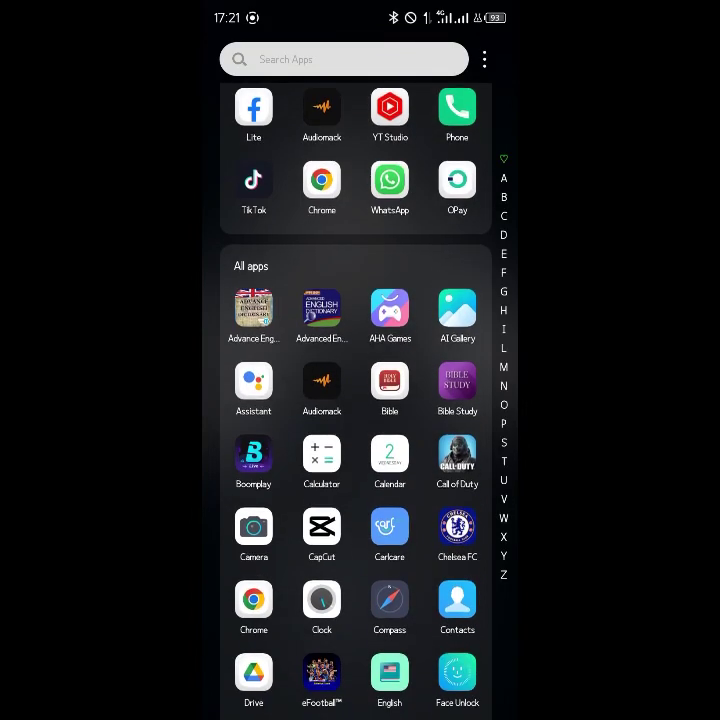
Load facebook.com by typing 'face' and accepting the address bar's autocompletion
{"action": "scroll", "coordinate": [356, 400], "scroll_direction": "down", "scroll_amount": 3}
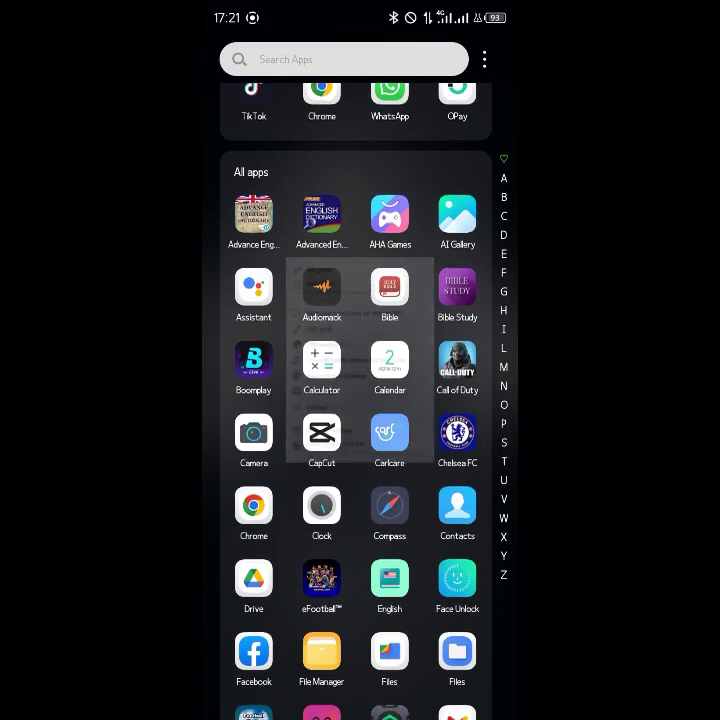
{"action": "scroll", "coordinate": [356, 400], "scroll_direction": "down", "scroll_amount": 1}
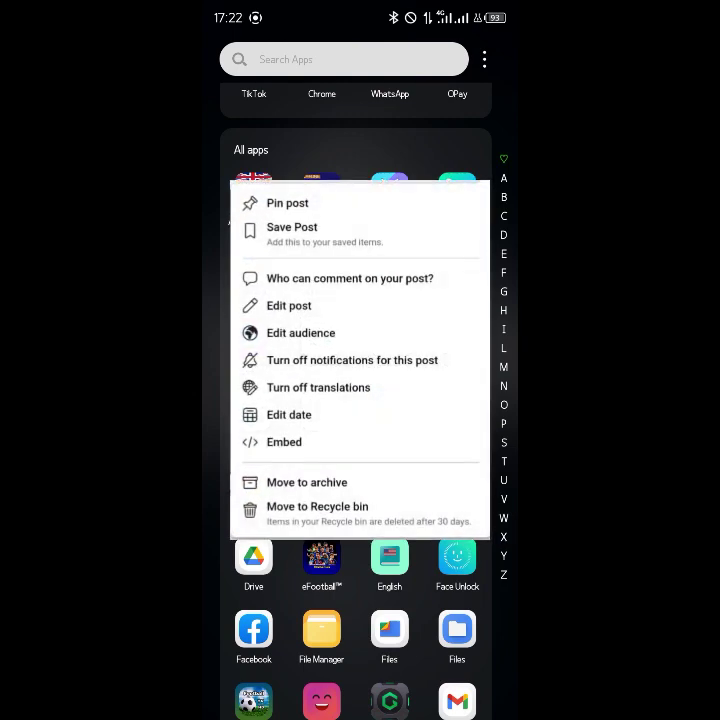
{"action": "scroll", "coordinate": [356, 400], "scroll_direction": "down", "scroll_amount": 2}
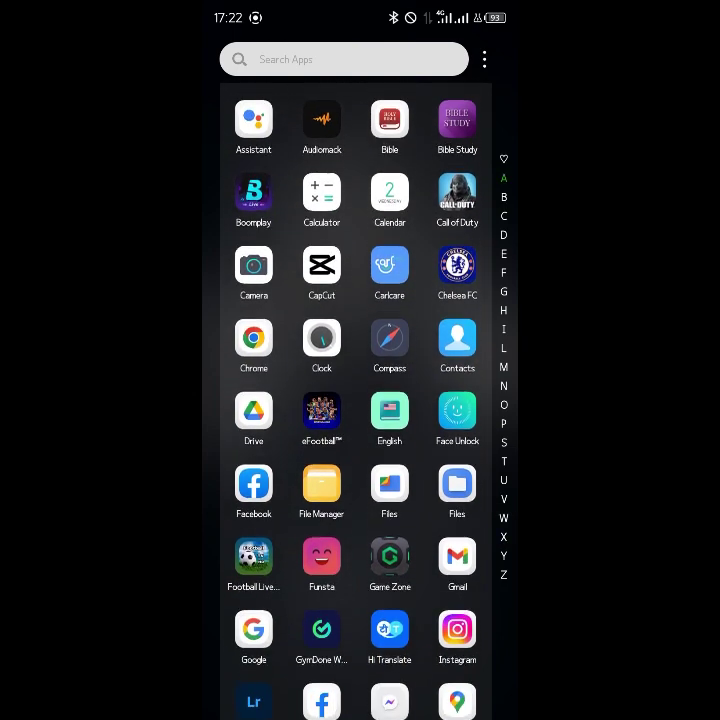
{"action": "scroll", "coordinate": [356, 400], "scroll_direction": "down", "scroll_amount": 3}
{"action": "scroll", "coordinate": [356, 400], "scroll_direction": "down", "scroll_amount": 1}
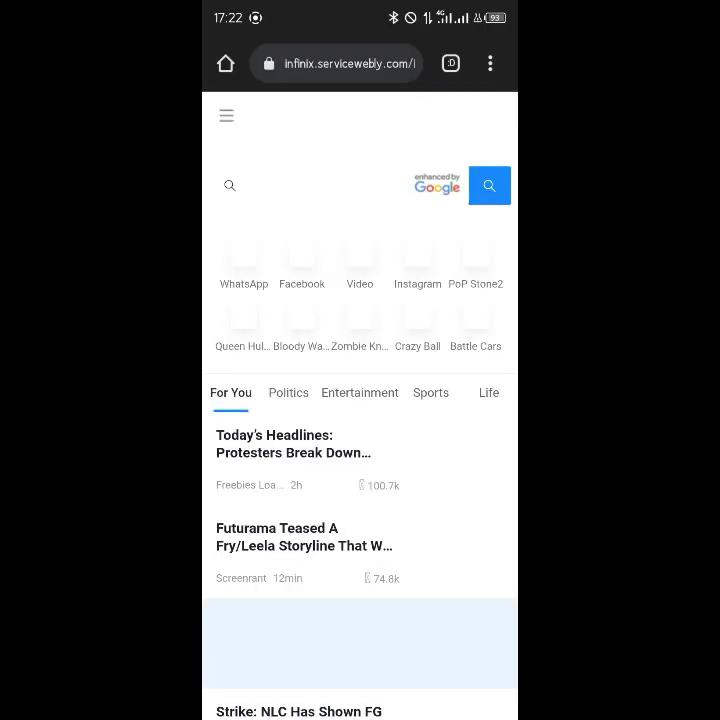
{"action": "left_click", "coordinate": [340, 63]}
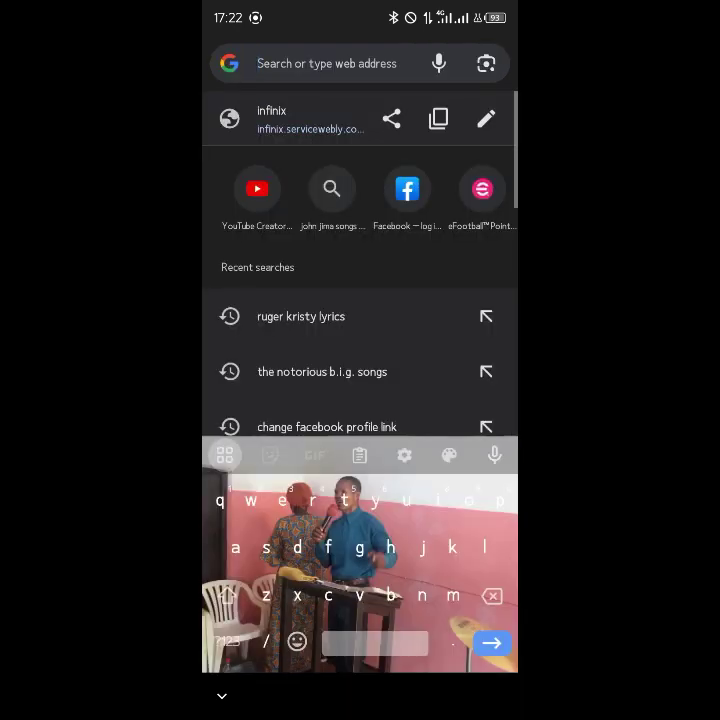
{"action": "type", "text": "face"}
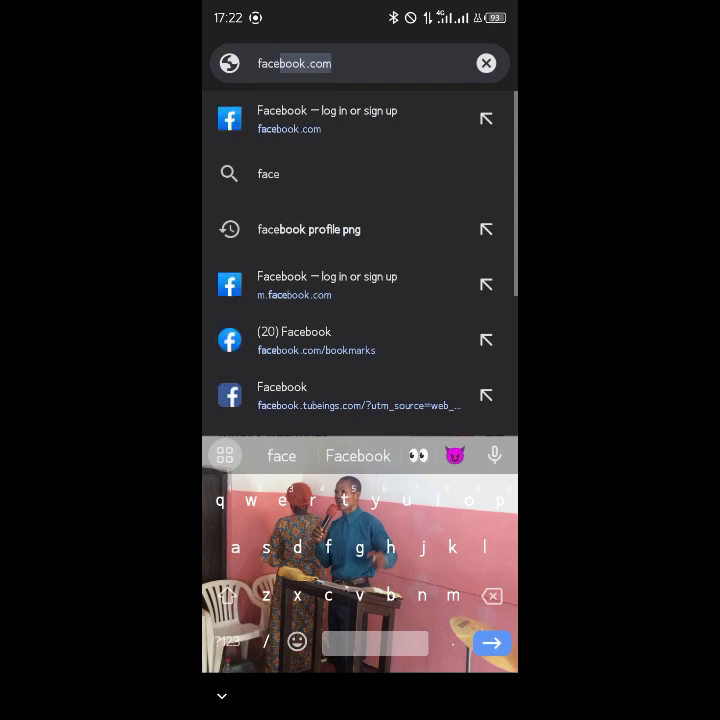
{"action": "left_click", "coordinate": [331, 85]}
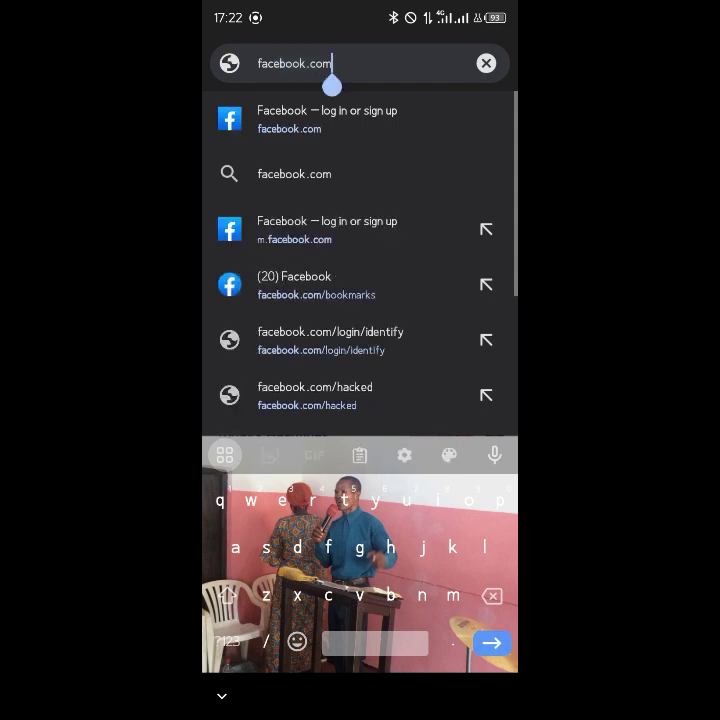
{"action": "key", "text": "Return"}
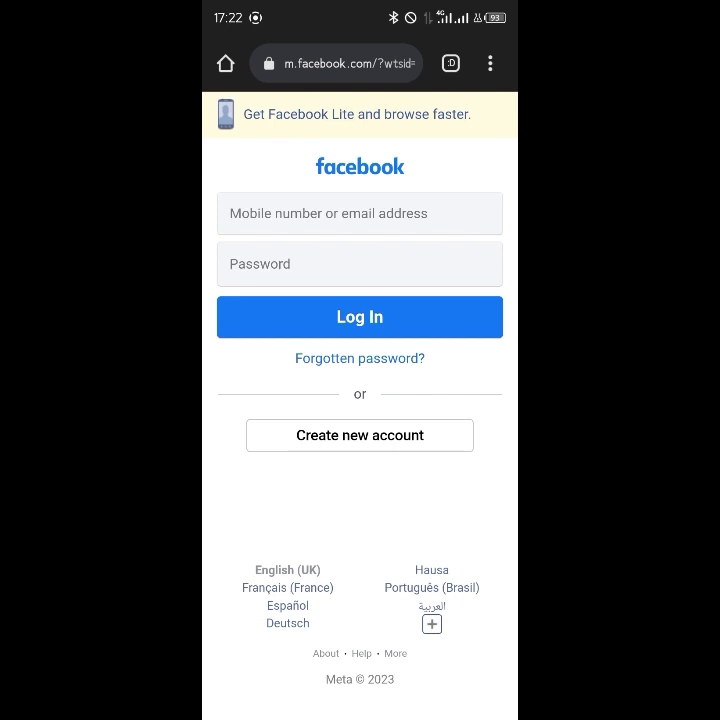
Fill the login form with the saved phone number and type the account password
{"action": "left_click", "coordinate": [359, 213]}
{"action": "left_click", "coordinate": [359, 213]}
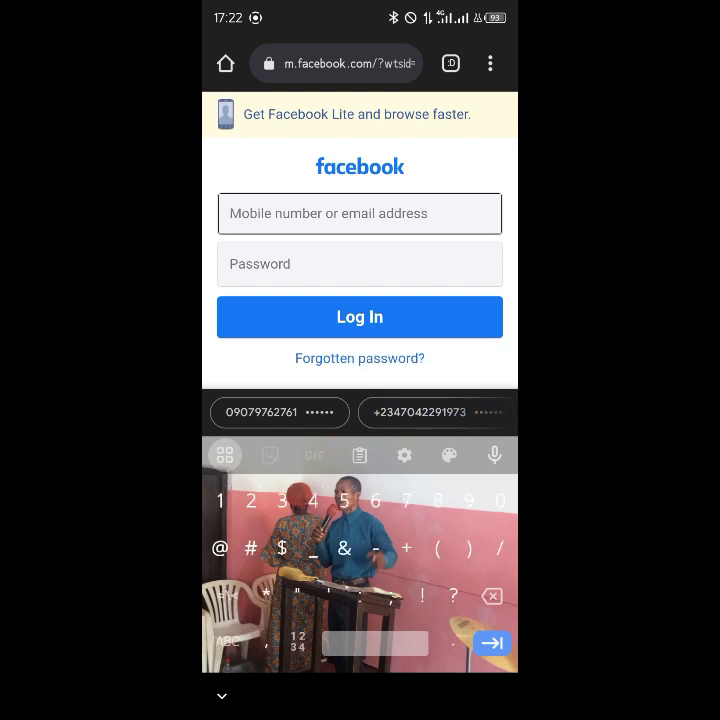
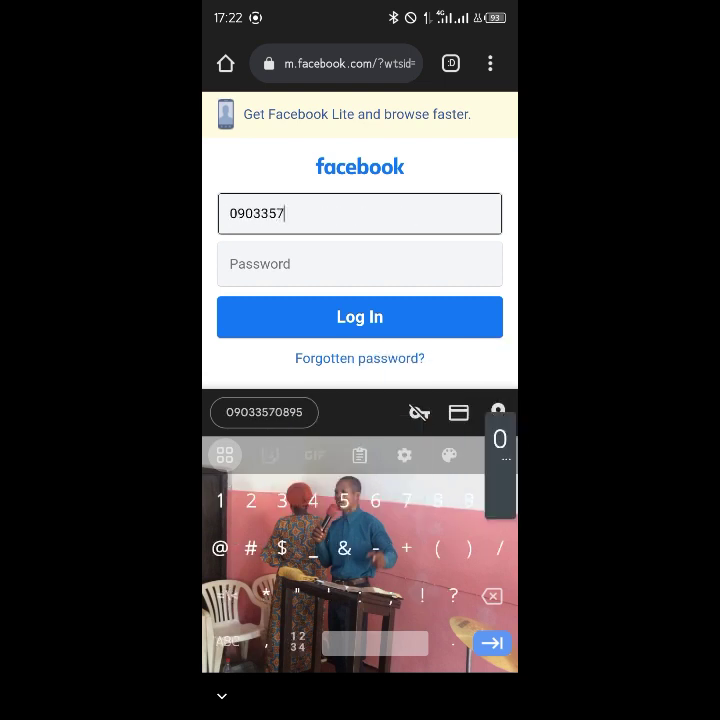
{"action": "left_click", "coordinate": [264, 412]}
{"action": "key", "text": "Tab"}
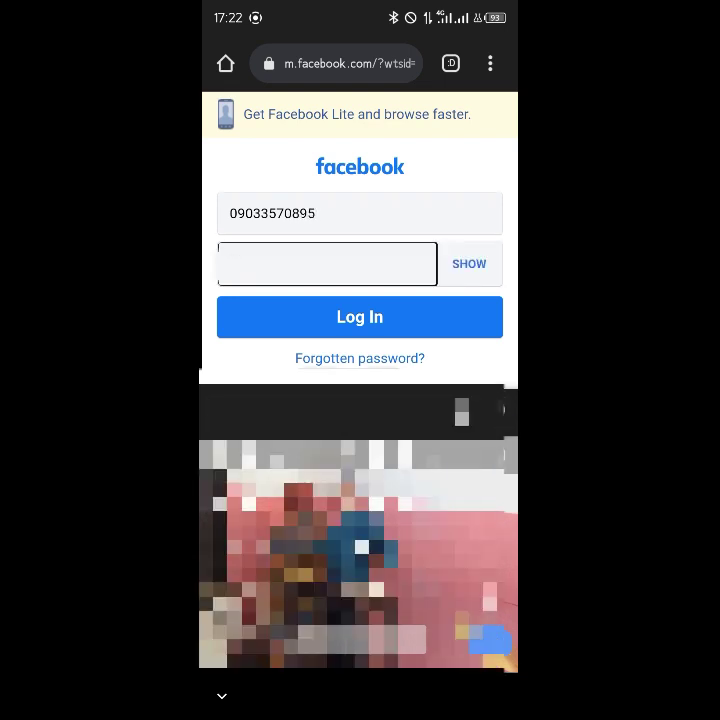
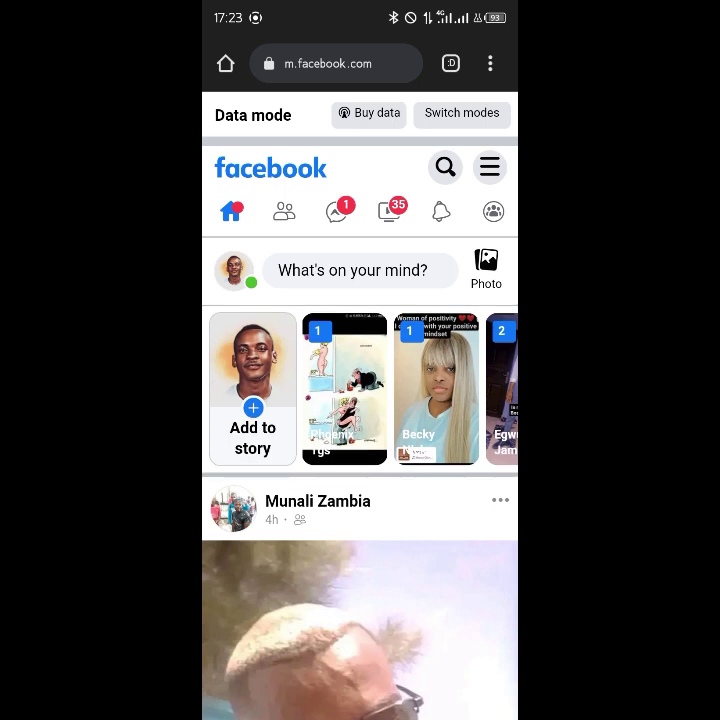
Turn on Chrome's Desktop site option from the three-dot menu
{"action": "left_click", "coordinate": [490, 63]}
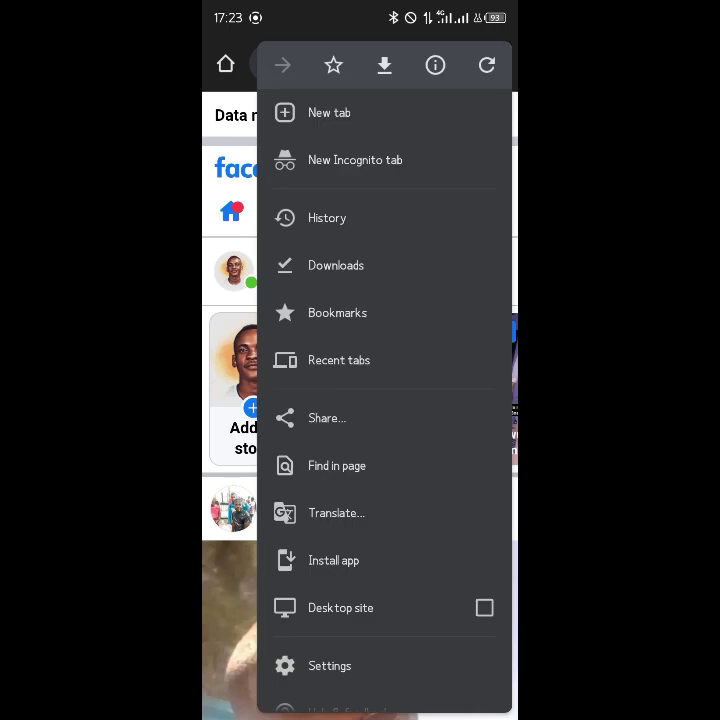
{"action": "left_click", "coordinate": [340, 607]}
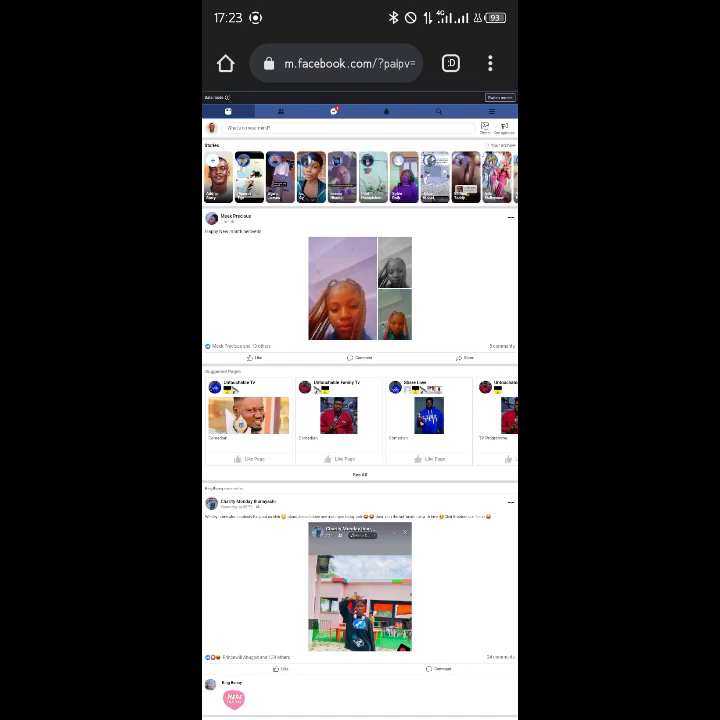
Edit the Facebook address, replacing the mobile 'm' prefix with 'www'
{"action": "left_click", "coordinate": [340, 63]}
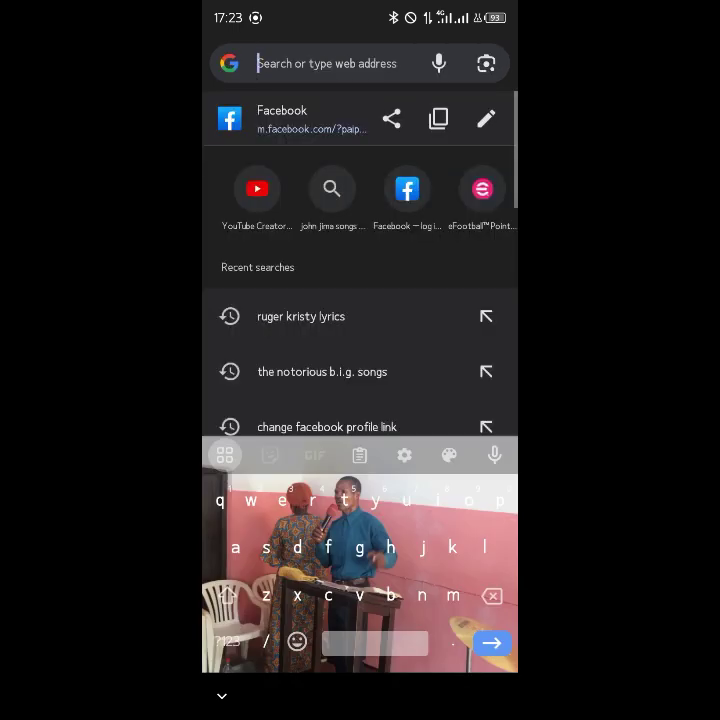
{"action": "left_click", "coordinate": [486, 119]}
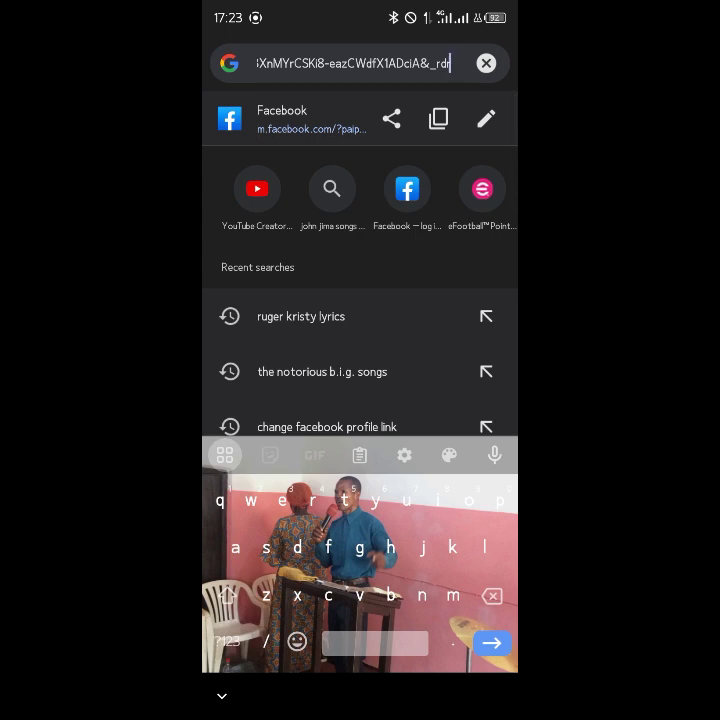
{"action": "left_click_drag", "start_coordinate": [380, 63], "coordinate": [215, 63]}
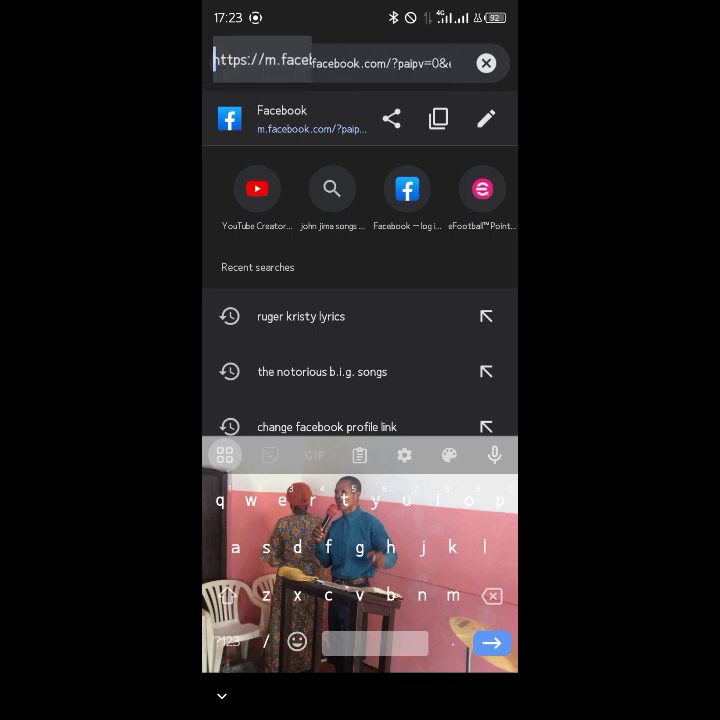
{"action": "left_click_drag", "start_coordinate": [215, 63], "coordinate": [308, 63]}
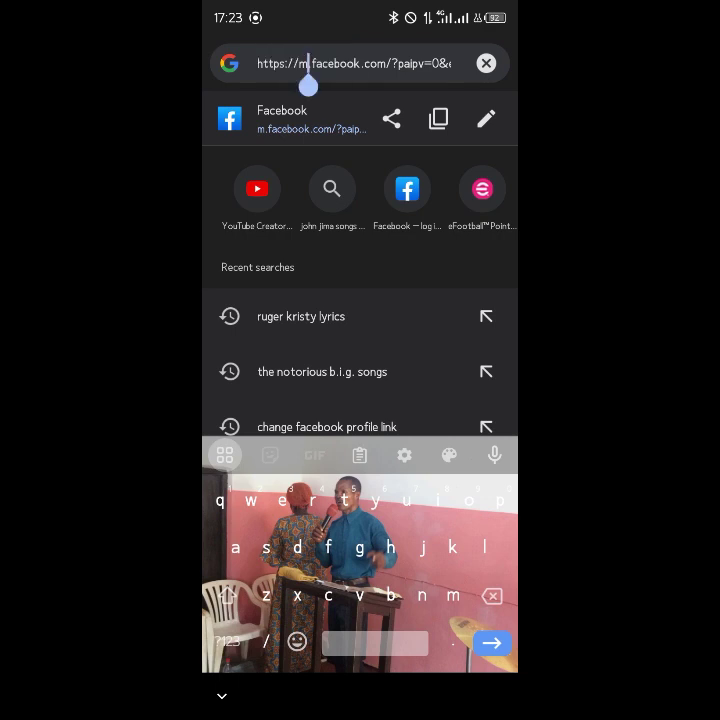
{"action": "key", "text": "BackSpace"}
{"action": "type", "text": "w"}
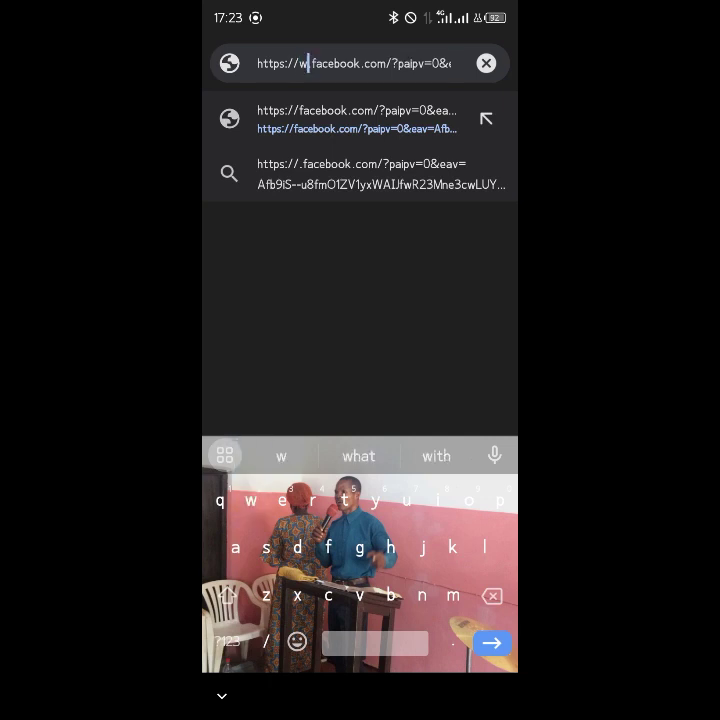
{"action": "type", "text": "ww"}
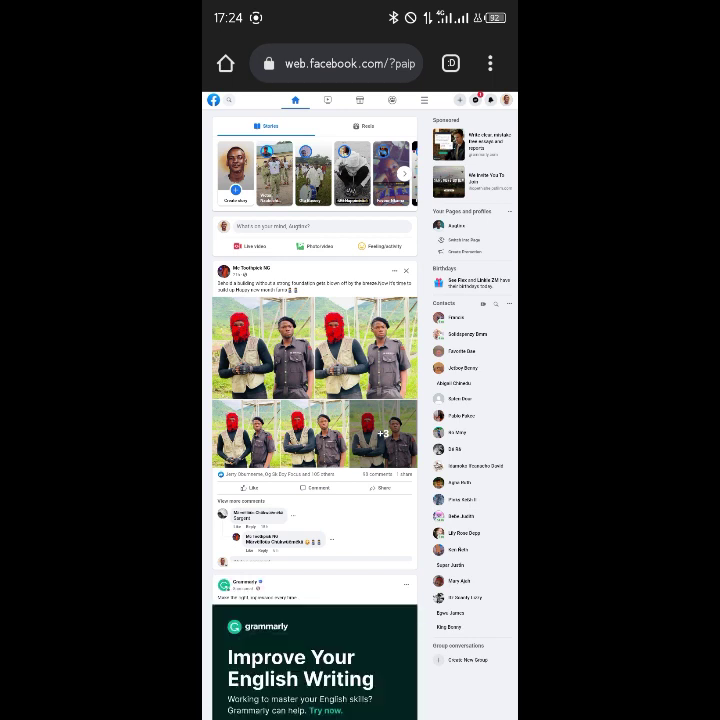
Go to the account's own profile page through the top-right avatar menu
{"action": "scroll", "coordinate": [505, 150], "scroll_direction": "up", "scroll_amount": 5}
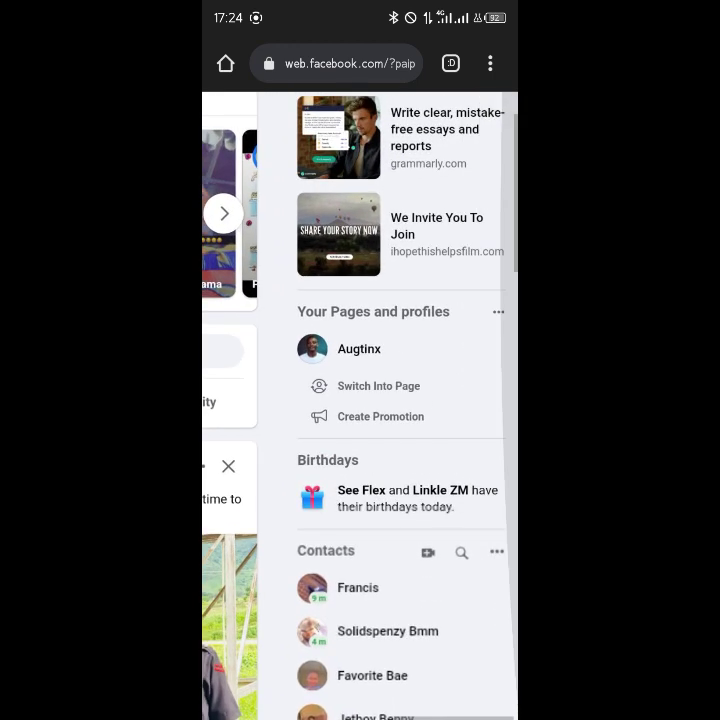
{"action": "scroll", "coordinate": [400, 300], "scroll_direction": "up", "scroll_amount": 2}
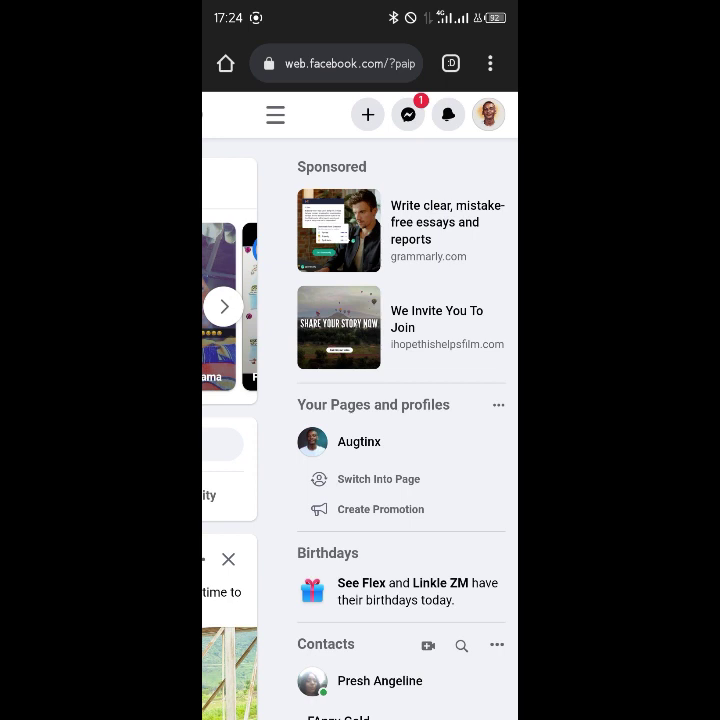
{"action": "left_click", "coordinate": [488, 114]}
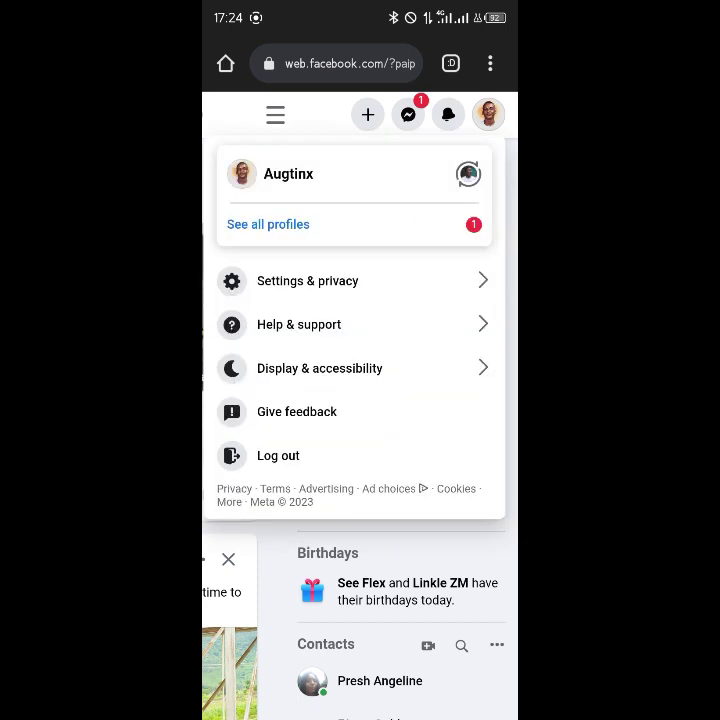
{"action": "left_click", "coordinate": [288, 174]}
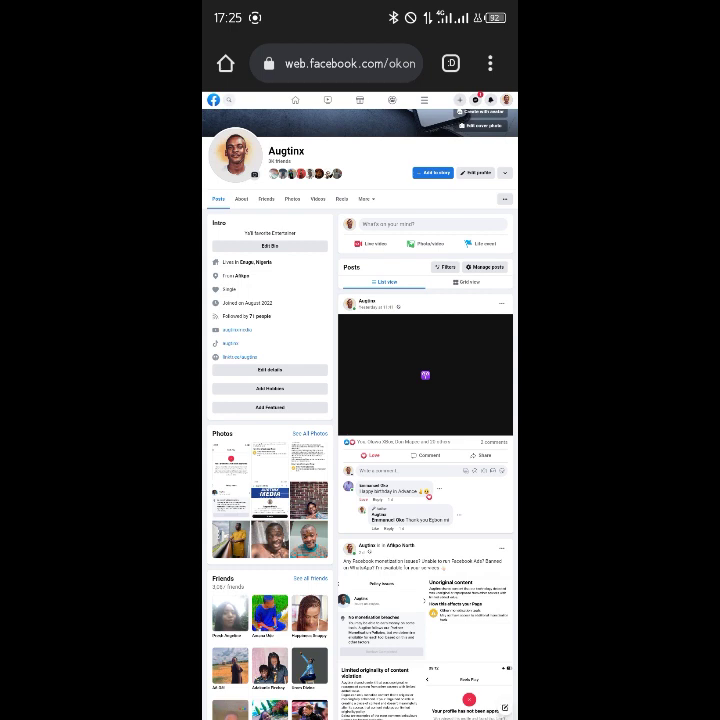
{"action": "scroll", "coordinate": [496, 305], "scroll_direction": "up", "scroll_amount": 1}
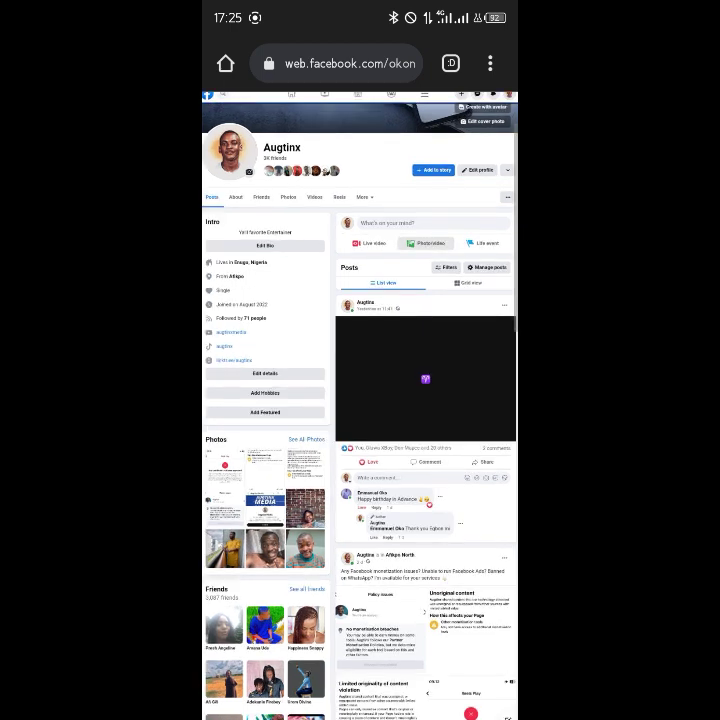
{"action": "scroll", "coordinate": [496, 305], "scroll_direction": "up", "scroll_amount": 1}
{"action": "scroll", "coordinate": [496, 305], "scroll_direction": "up", "scroll_amount": 1}
{"action": "scroll", "coordinate": [496, 305], "scroll_direction": "up", "scroll_amount": 1}
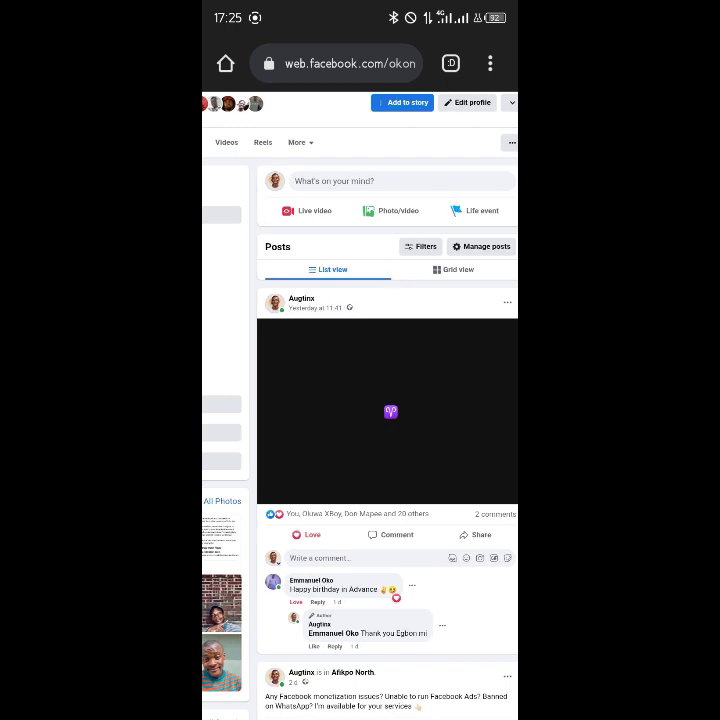
{"action": "scroll", "coordinate": [380, 400], "scroll_direction": "right", "scroll_amount": 1}
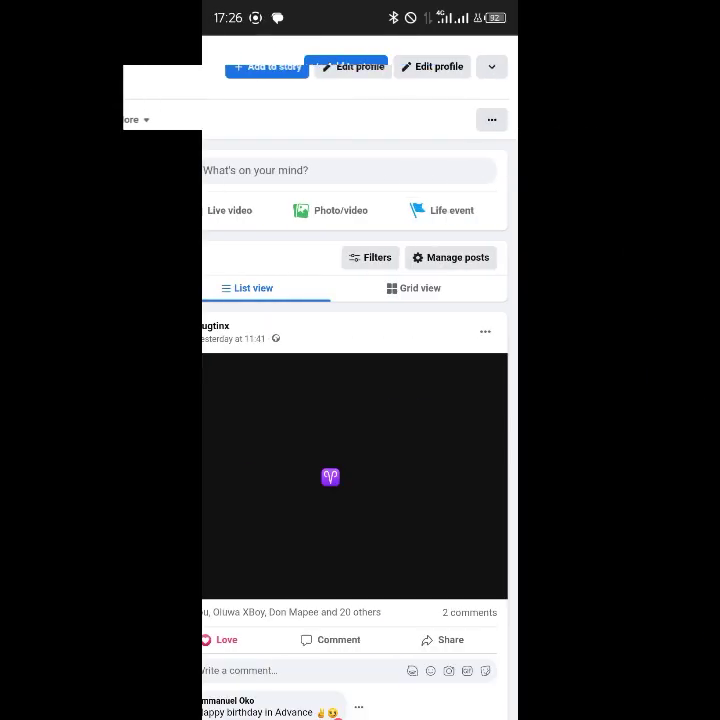
Choose Edit date from the latest post's '...' options menu
{"action": "left_click", "coordinate": [485, 331]}
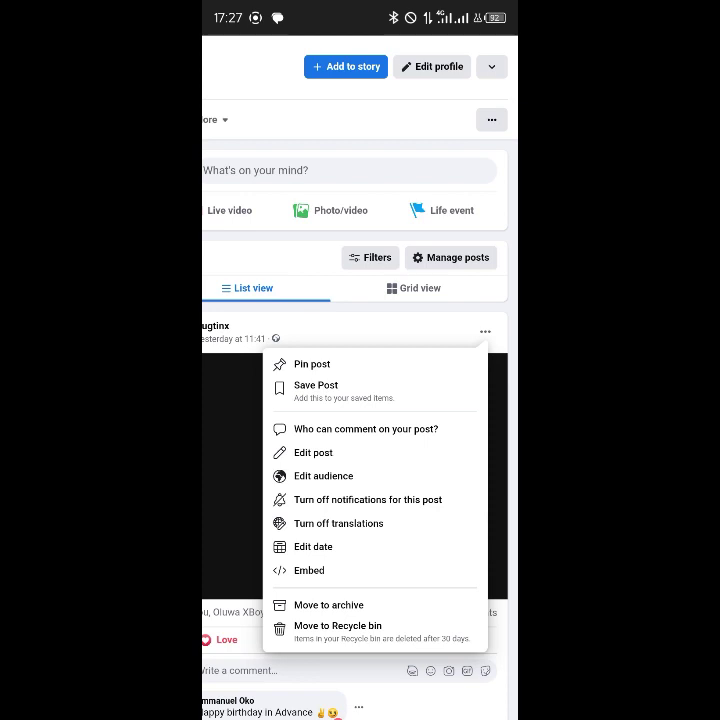
{"action": "left_click", "coordinate": [338, 547]}
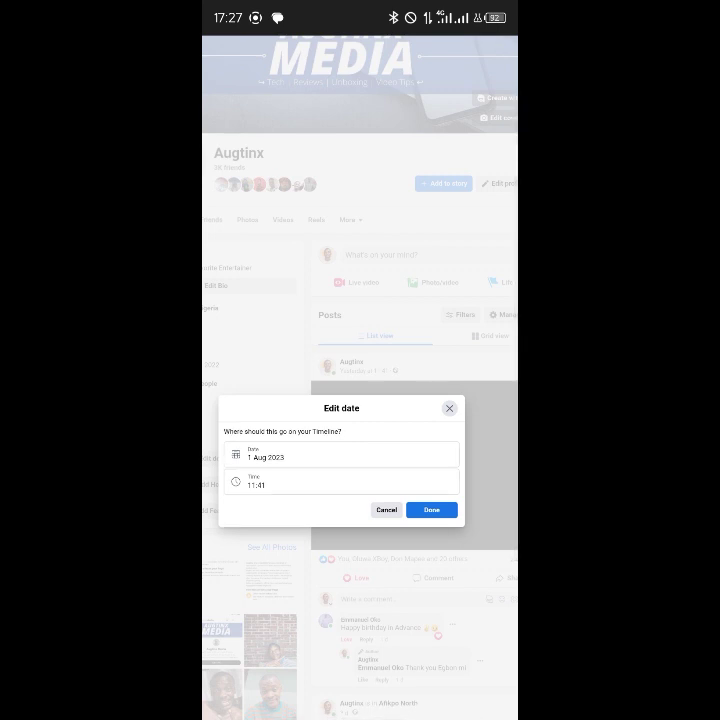
Reopen the Date field's August 2023 calendar after briefly viewing the Time list
{"action": "left_click", "coordinate": [340, 265]}
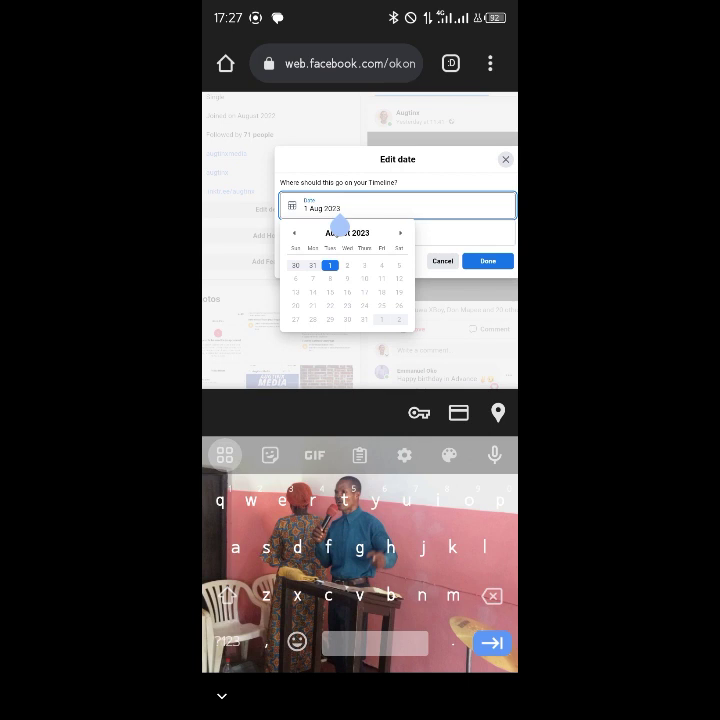
{"action": "left_click", "coordinate": [340, 224]}
{"action": "left_click", "coordinate": [321, 250]}
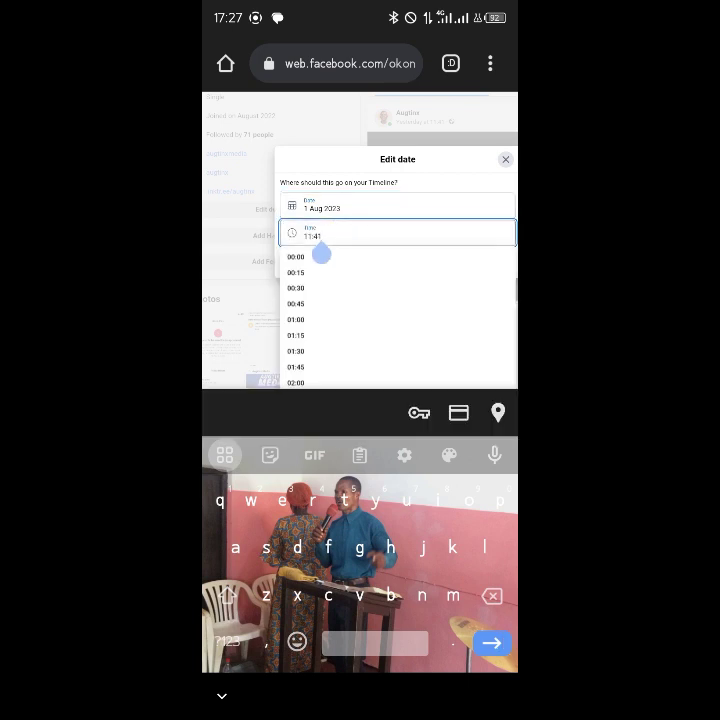
{"action": "left_click", "coordinate": [340, 218]}
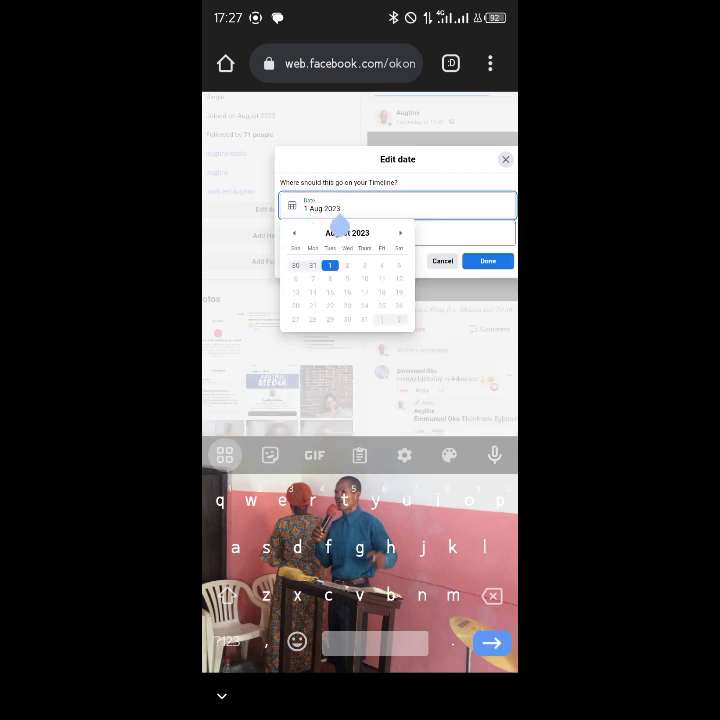
{"action": "left_click", "coordinate": [303, 215]}
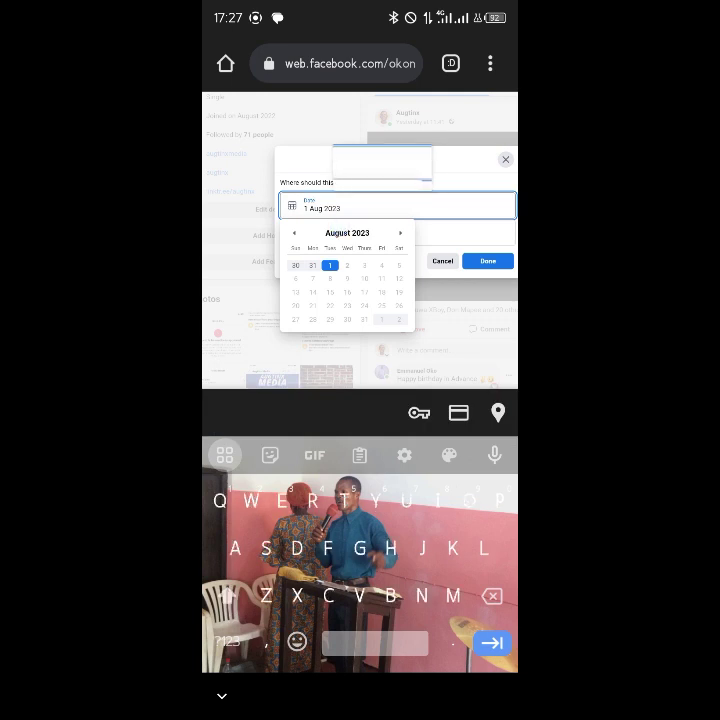